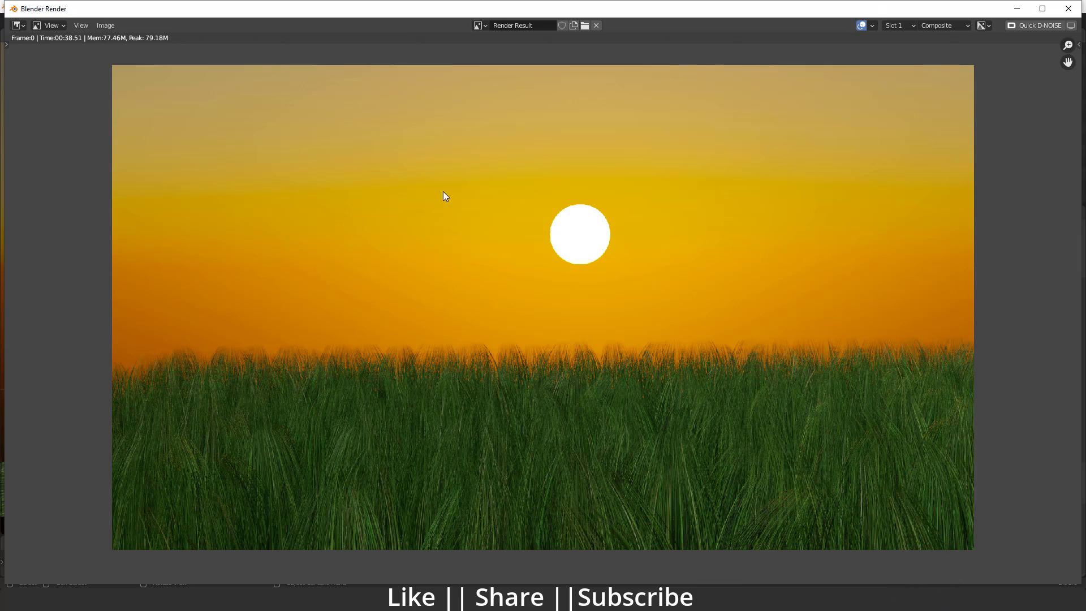
Close the finished sunset grass render window to get back to the Layout workspace.
click(1068, 9)
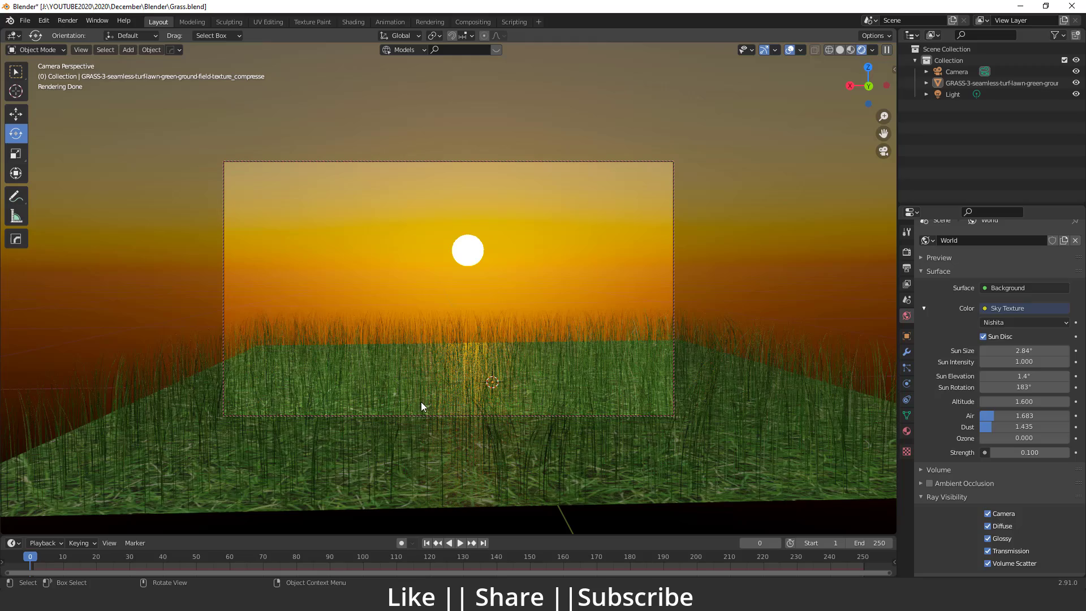
Leave camera view, switch to Material Preview, and delete the camera, grass plane and light.
middle_drag(417, 287, 612, 403)
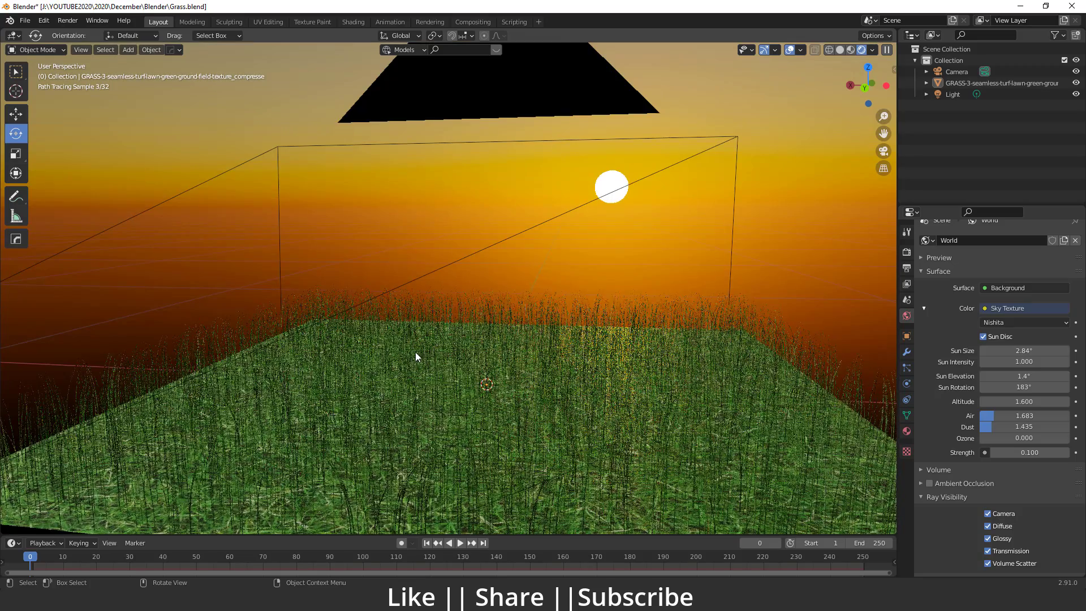
scroll(415, 352, down, 4)
click(848, 50)
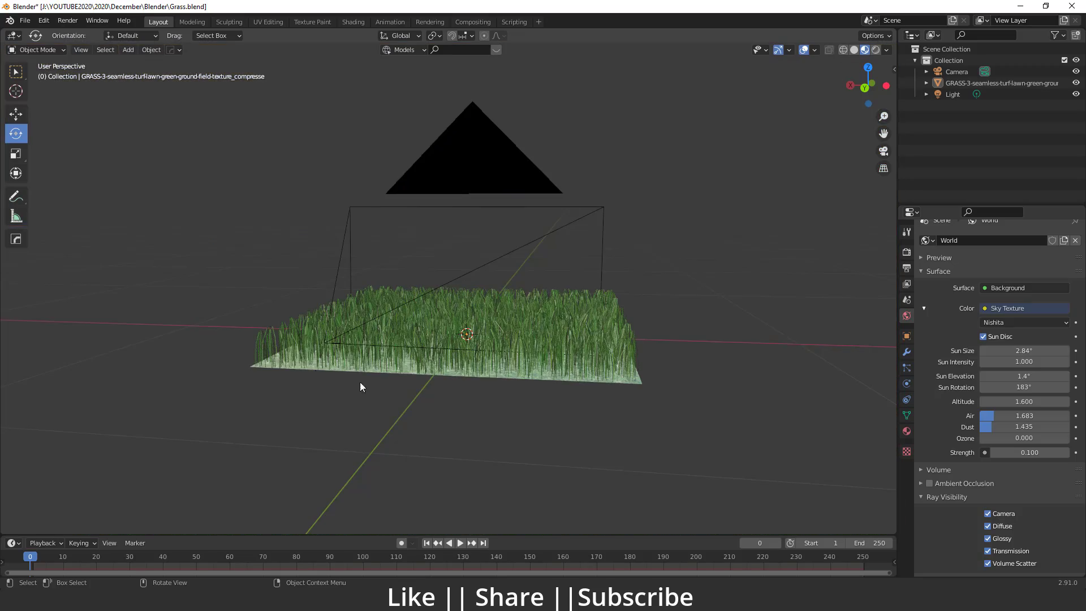
key(a)
key(Delete)
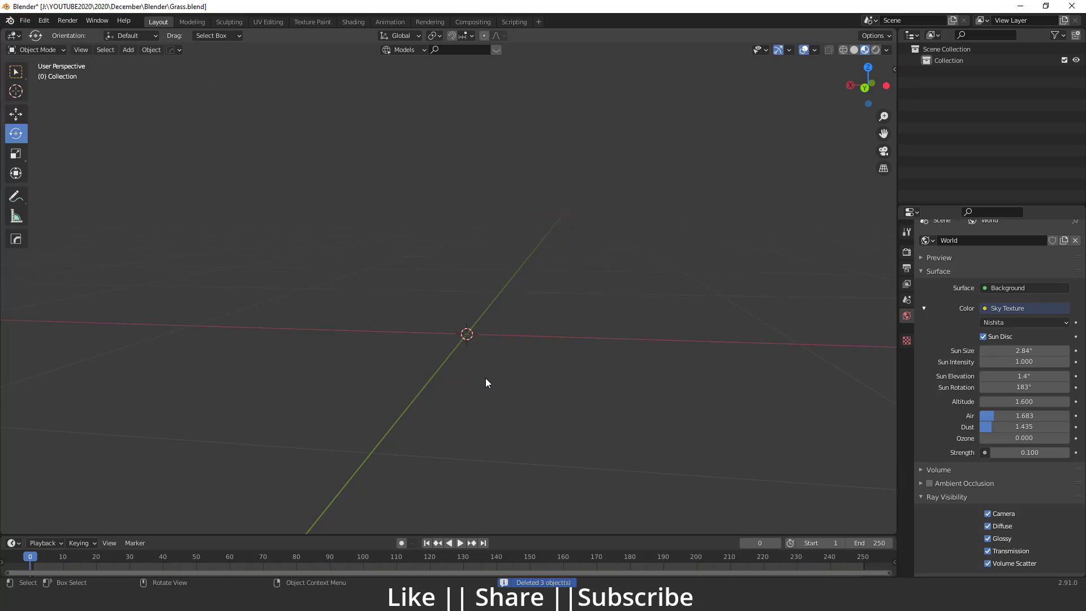
key(alt+Tab)
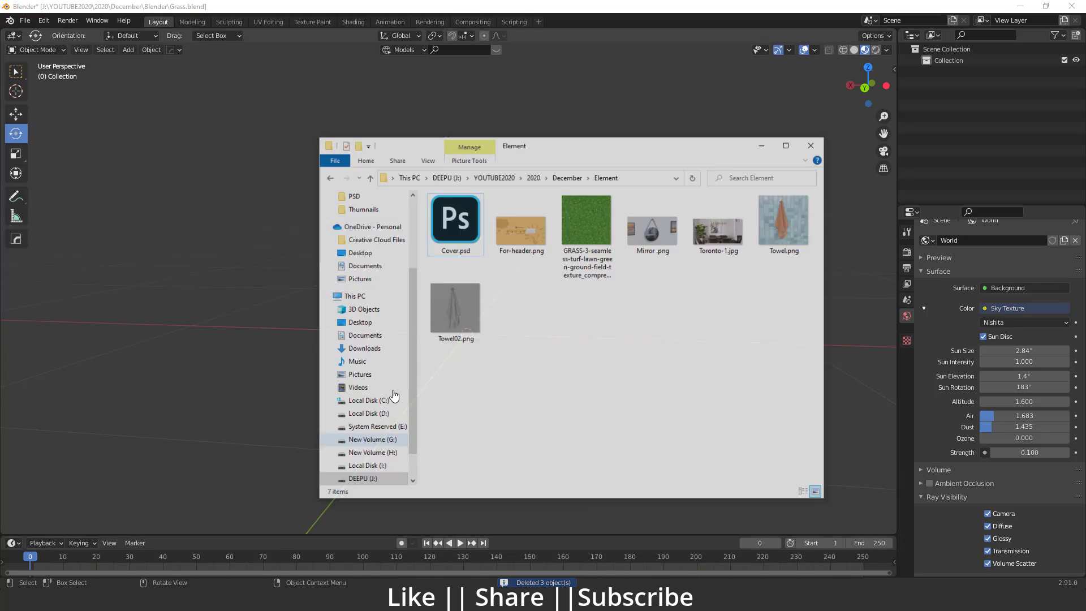
double_click(593, 214)
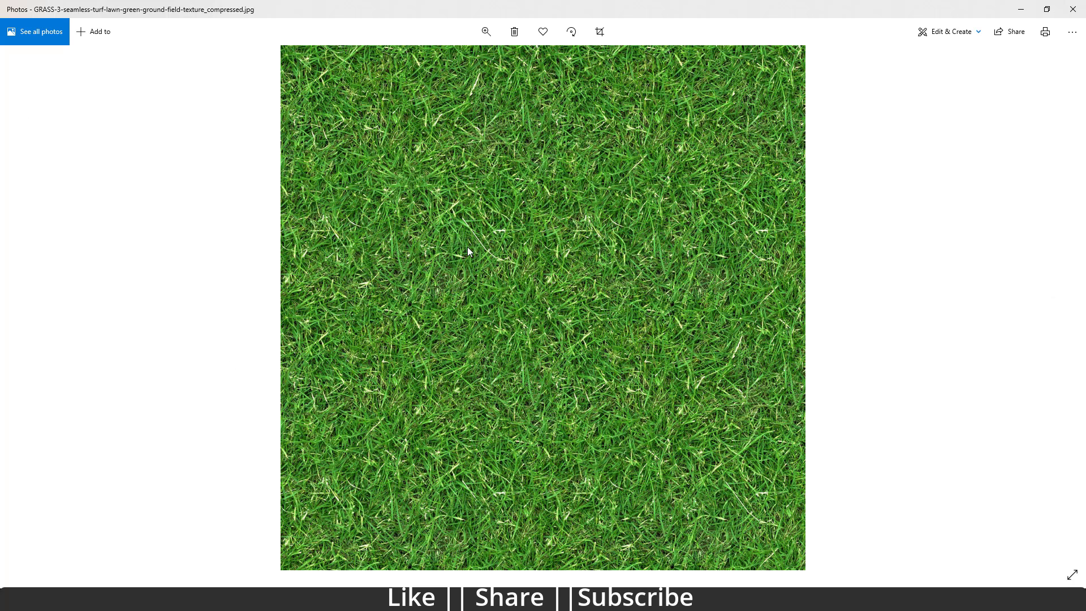
click(1070, 10)
click(189, 283)
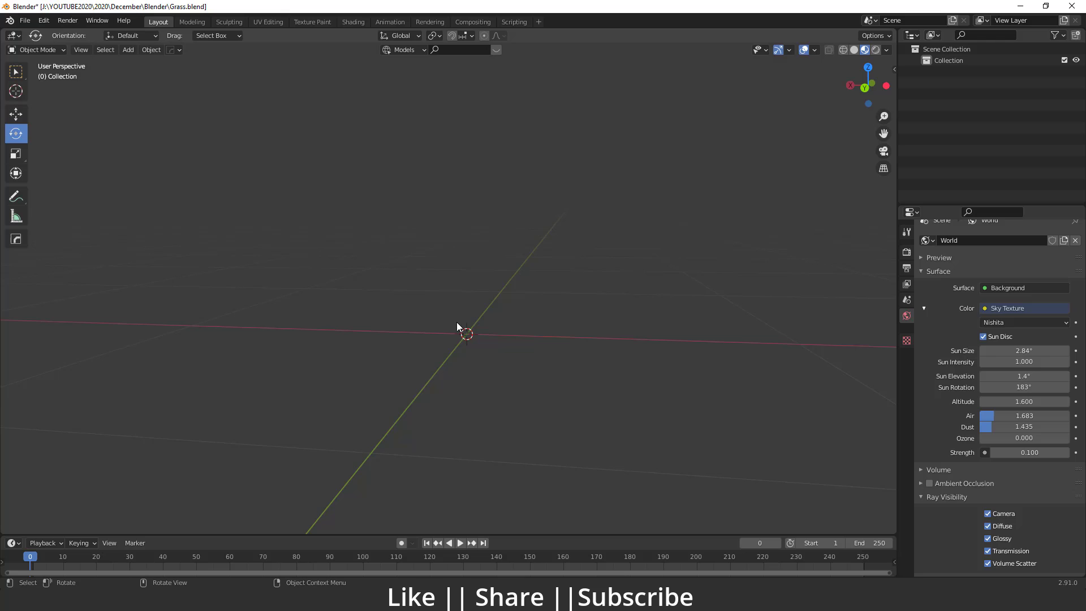
Import the grass texture JPG from December/Element as an image plane.
key(shift+a)
mouse_move(454, 309)
click(514, 332)
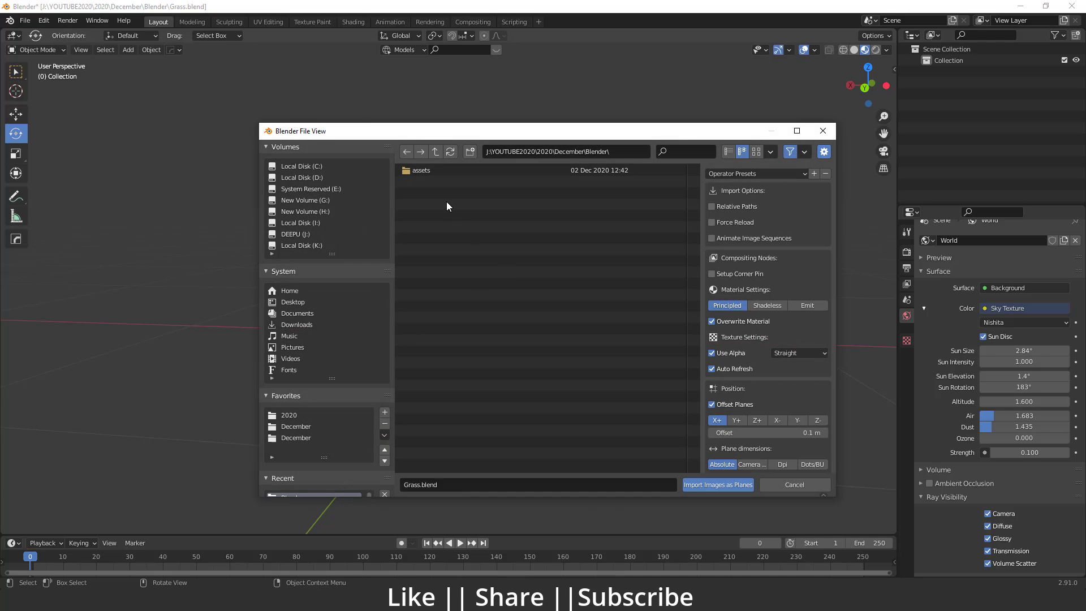
click(310, 426)
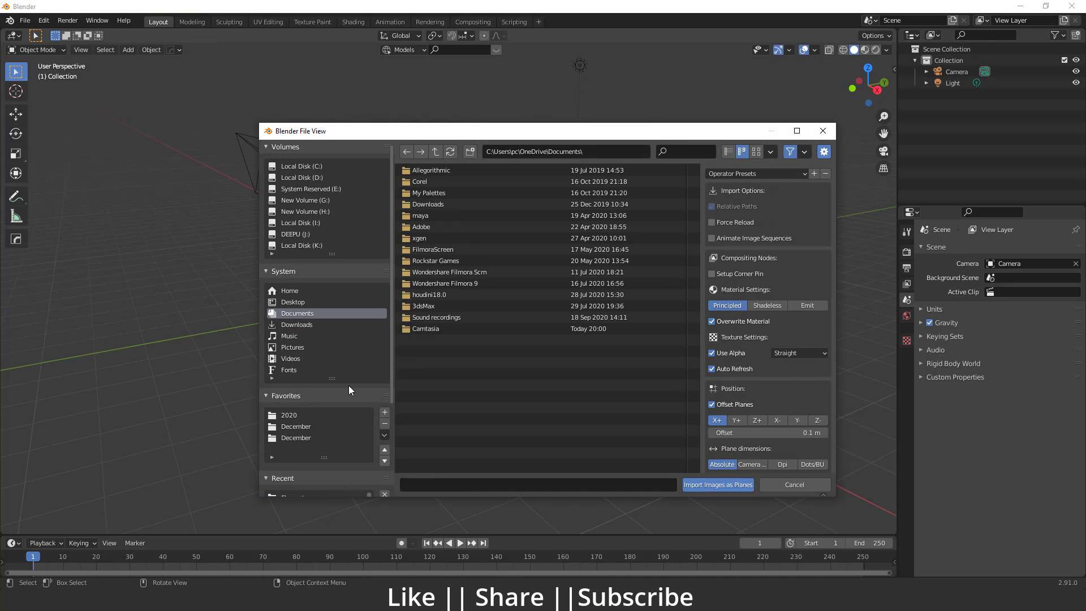
click(301, 426)
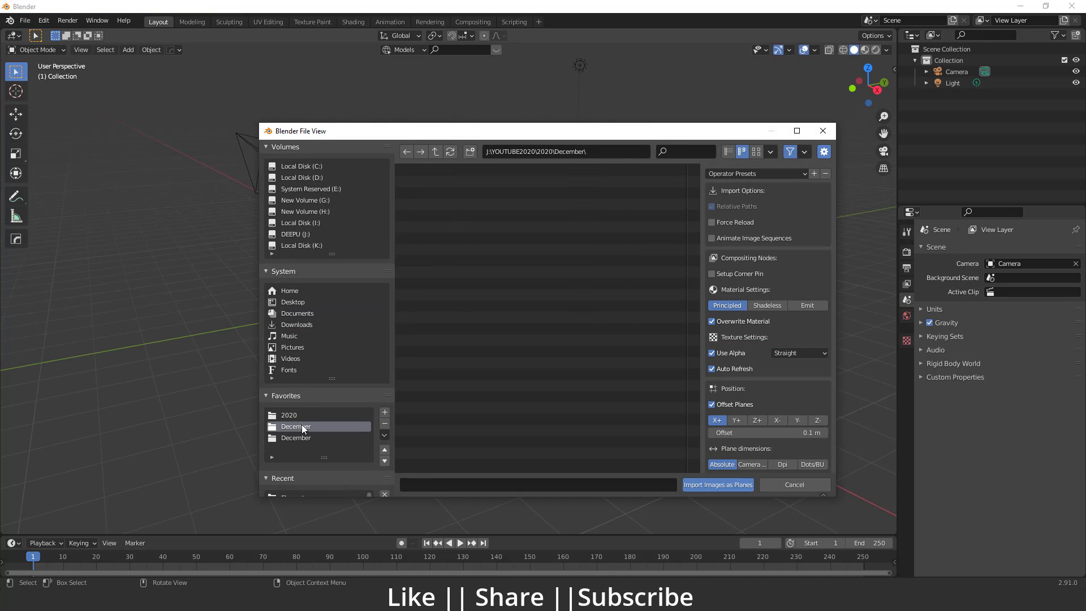
double_click(439, 215)
double_click(446, 239)
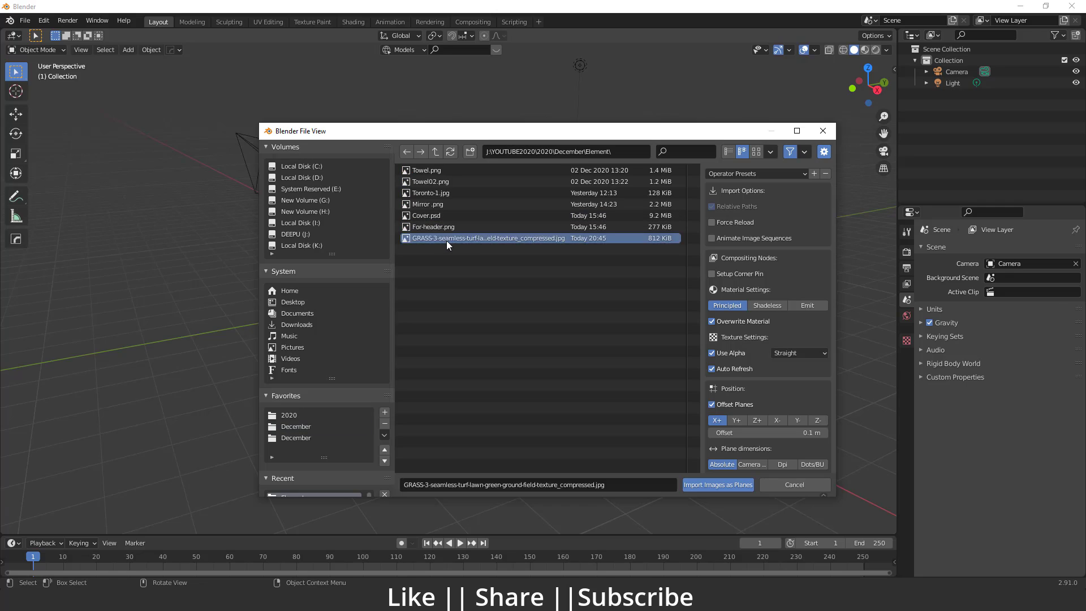
scroll(460, 310, up, 5)
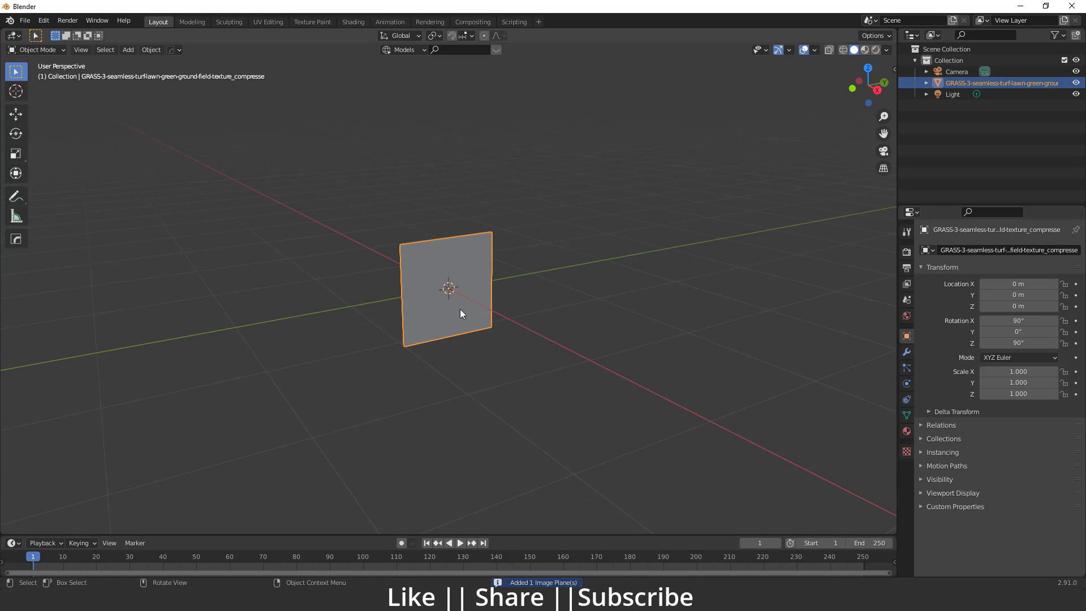
Show the grass texture in Material Preview and rotate the plane flat, with X rotation 0°.
click(864, 50)
middle_drag(439, 298, 463, 296)
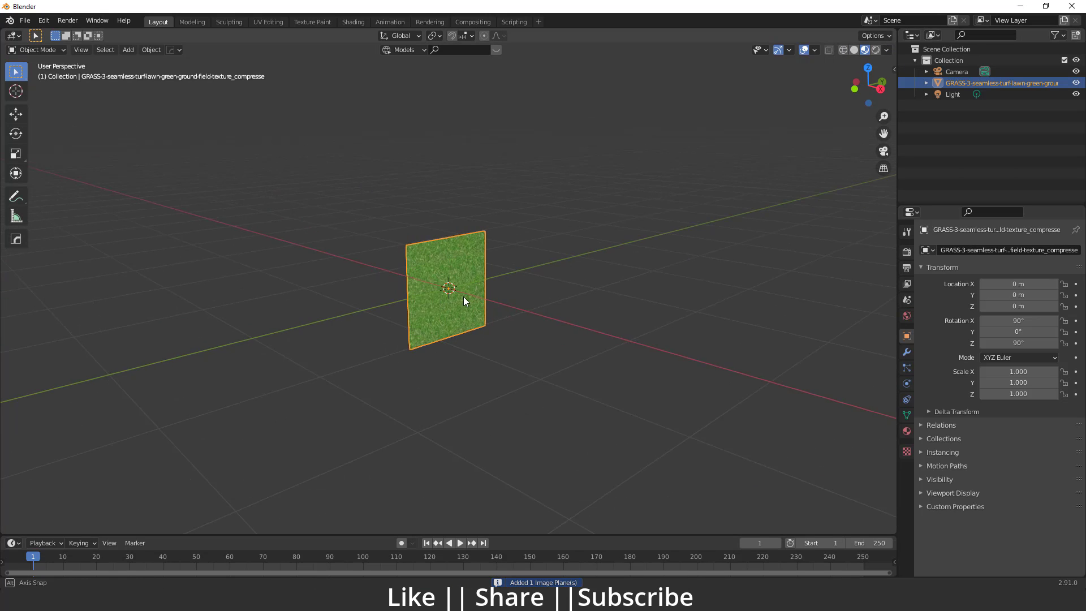
click(16, 134)
drag(449, 253, 396, 249)
click(60, 525)
click(496, 354)
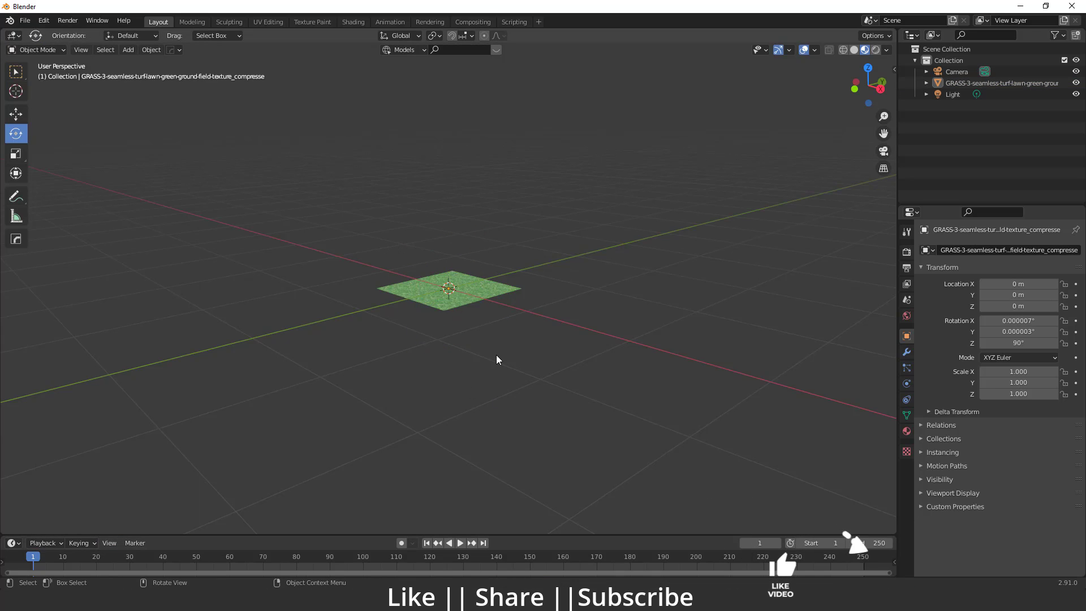
scroll(496, 355, up, 5)
shift+middle_drag(474, 394, 441, 379)
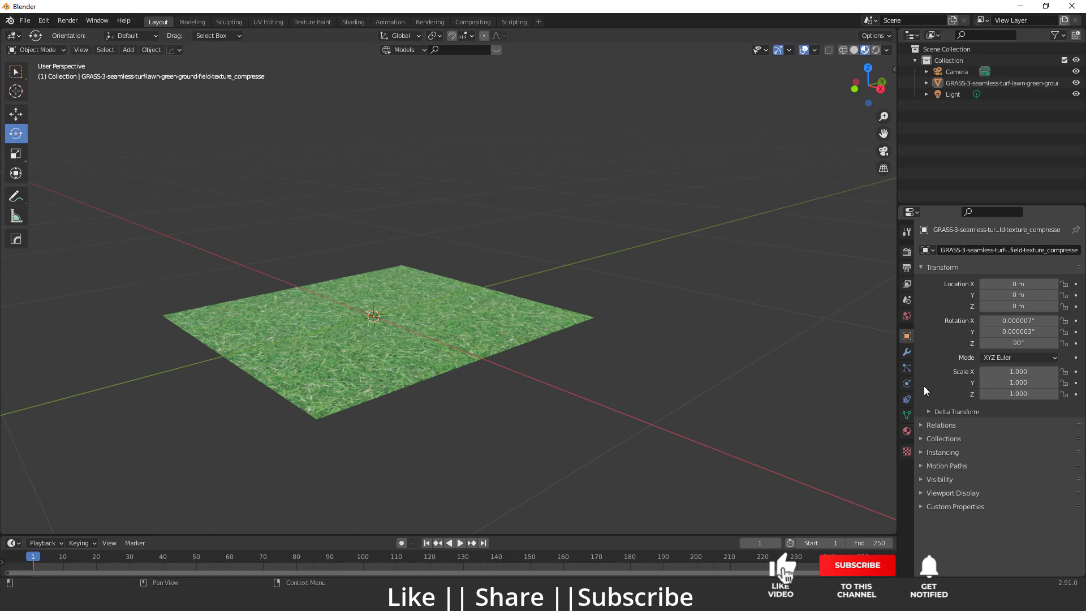
Add a 1000-strand Hair particle system to the plane and shorten its hair length from 4 m.
click(907, 368)
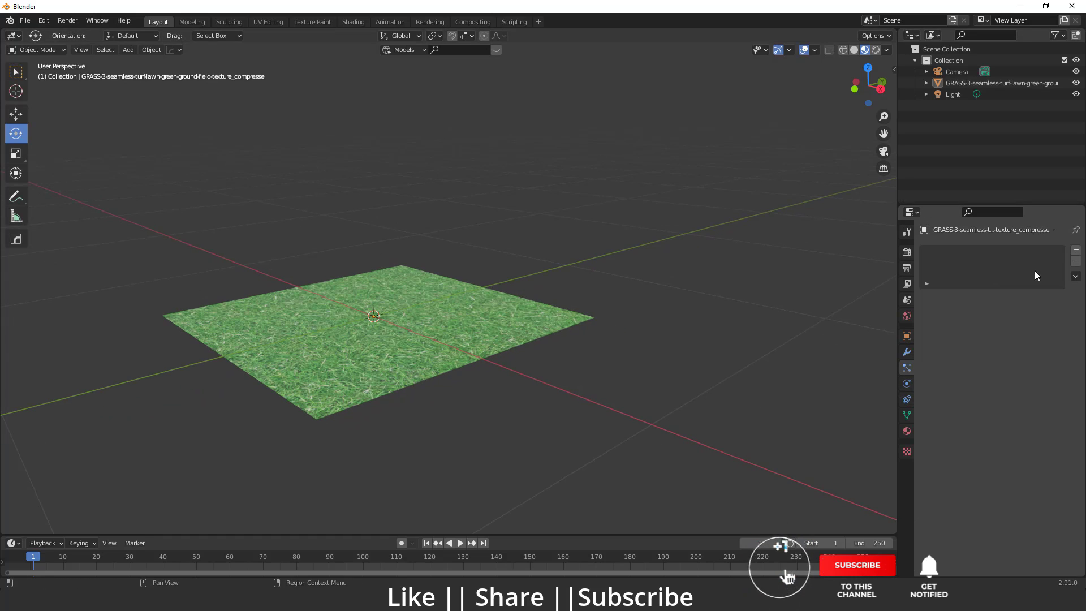
click(1075, 250)
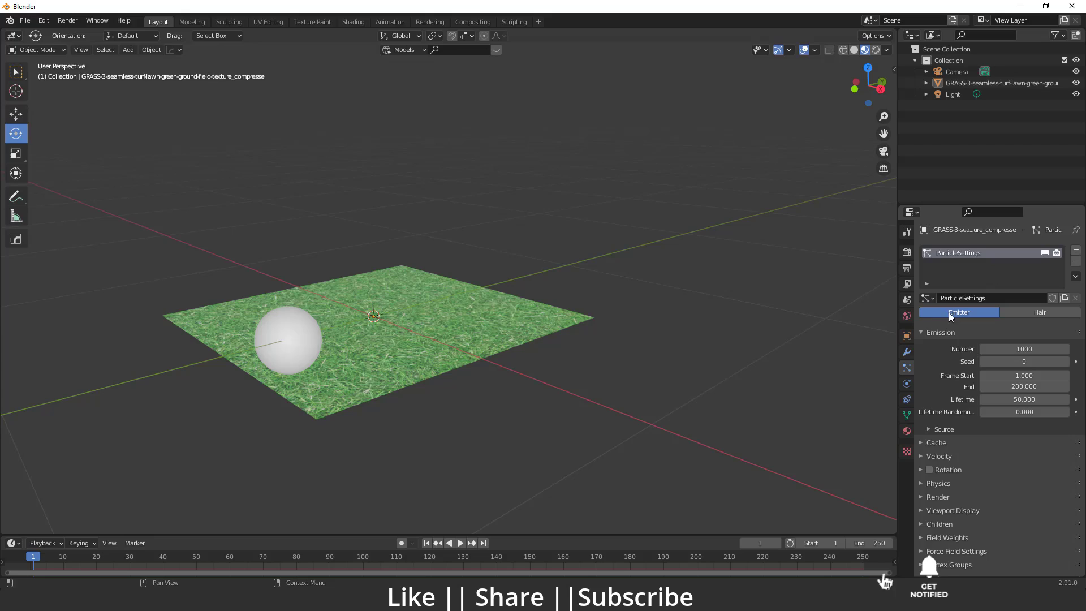
click(1050, 313)
middle_drag(486, 311, 509, 367)
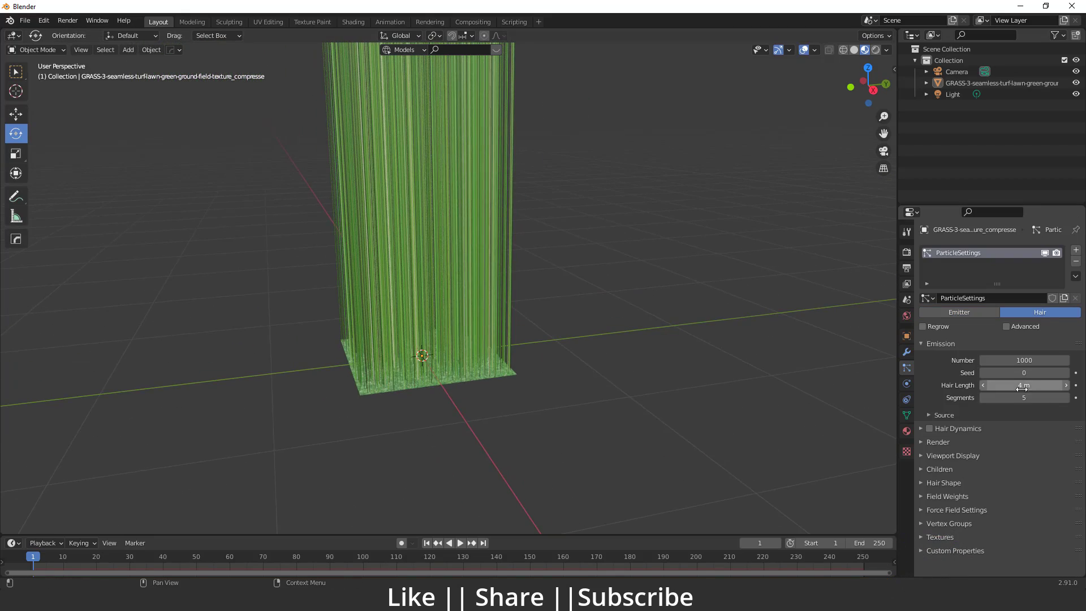
drag(1022, 388, 942, 388)
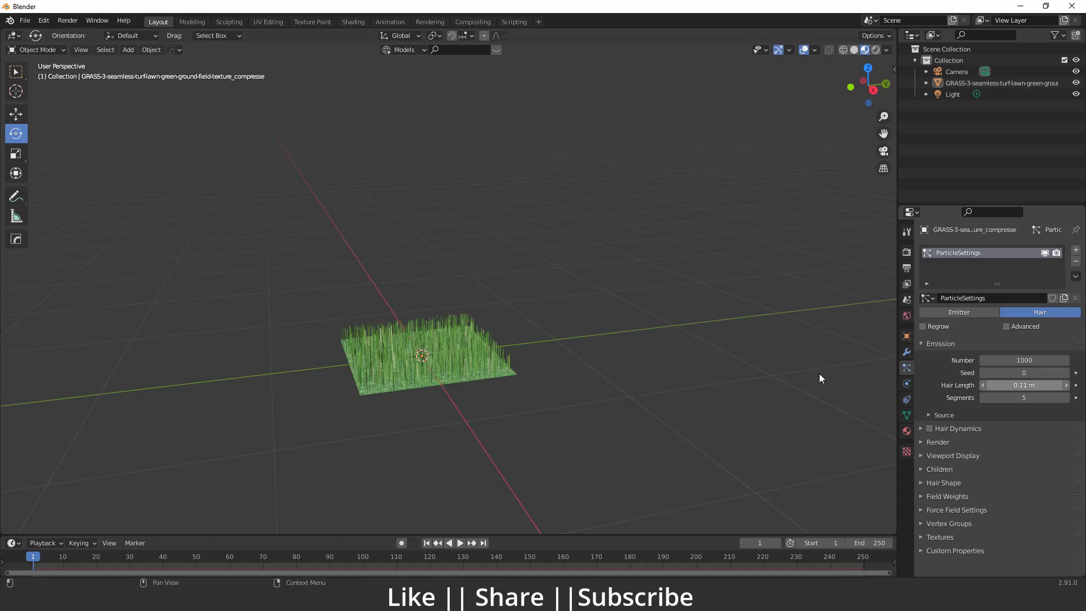
Set hair length to 0.11 m, enable Advanced, and add Interpolated children (display 10, render 100).
middle_drag(818, 373, 452, 369)
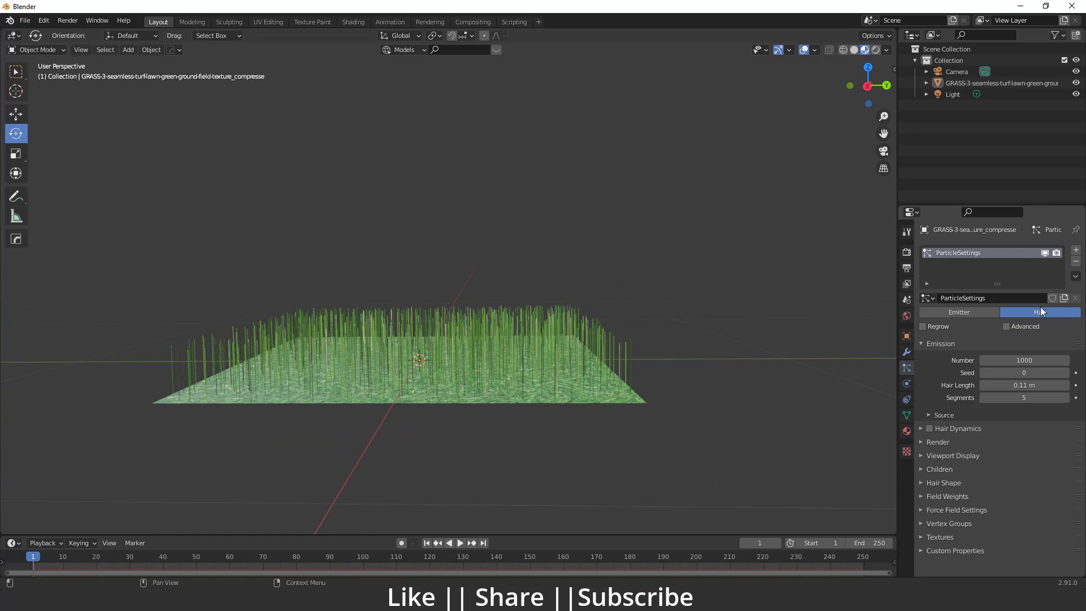
click(1004, 326)
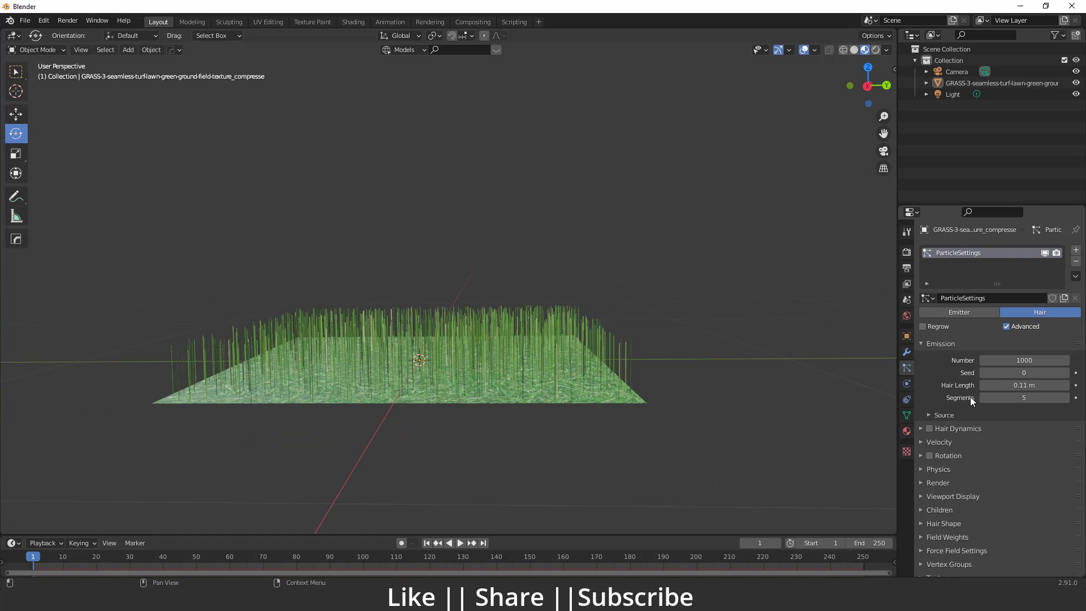
scroll(967, 407, down, 1)
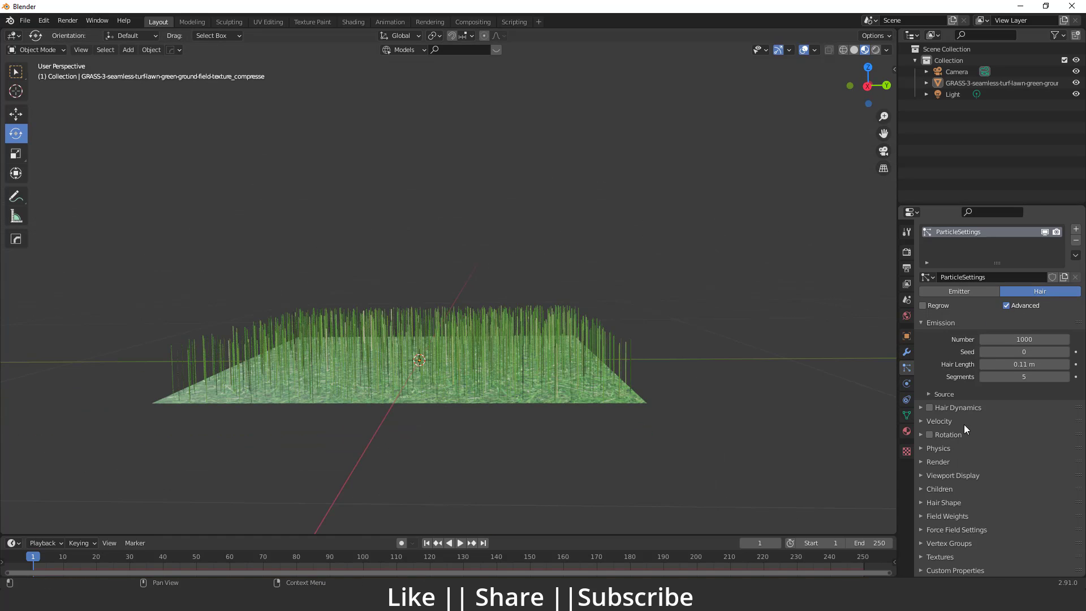
click(921, 489)
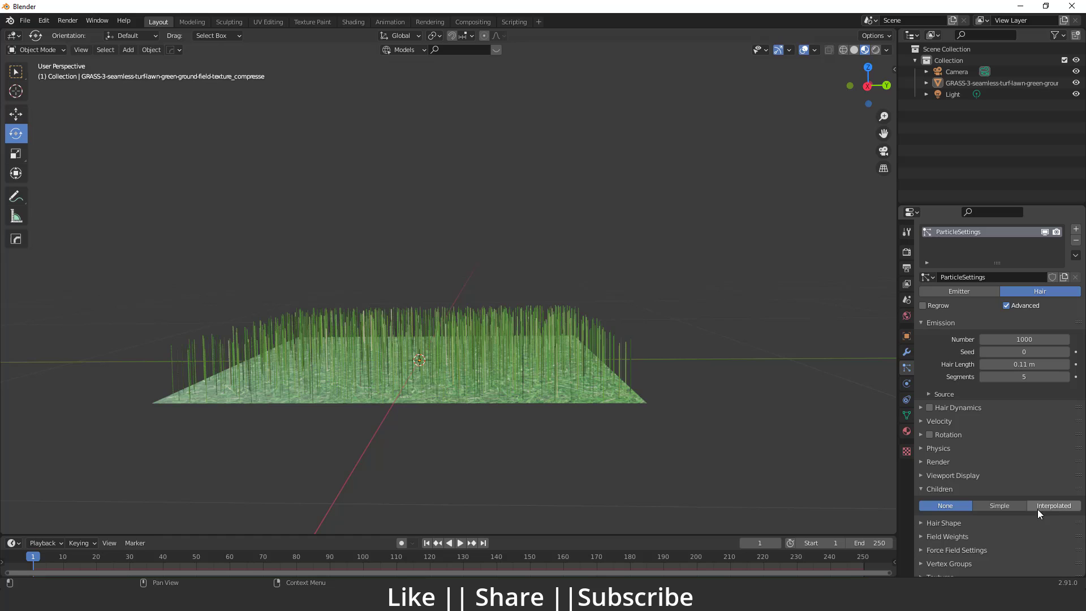
click(1052, 507)
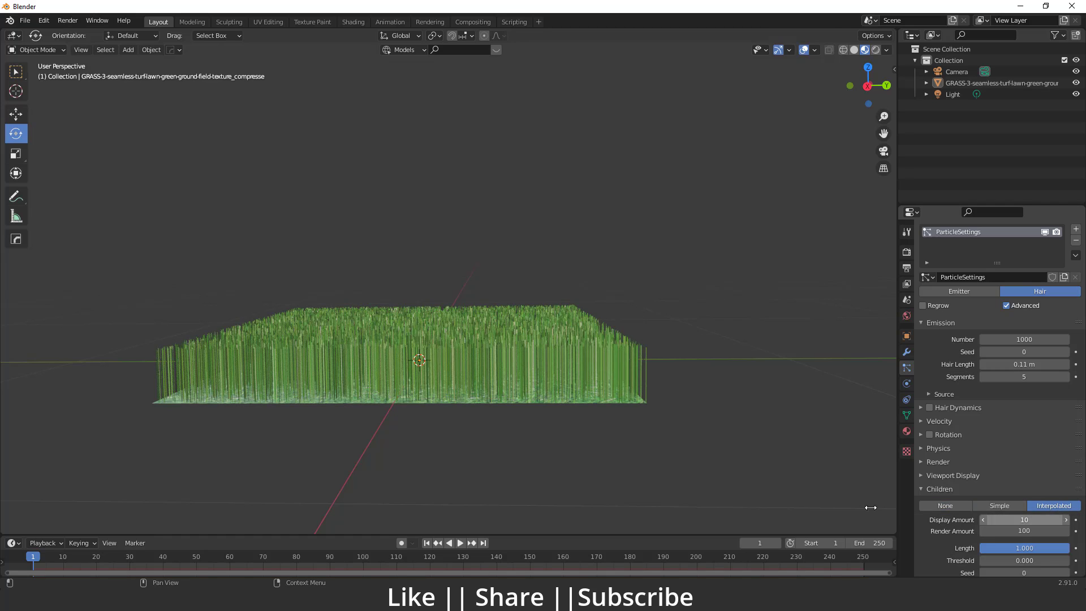
middle_drag(870, 507, 458, 352)
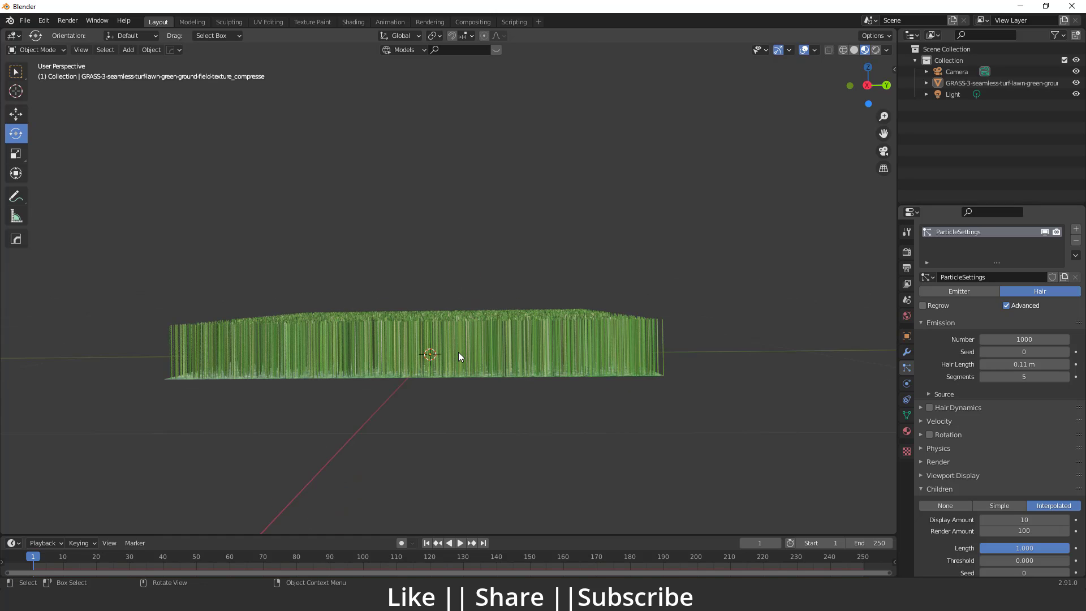
key(KP_0)
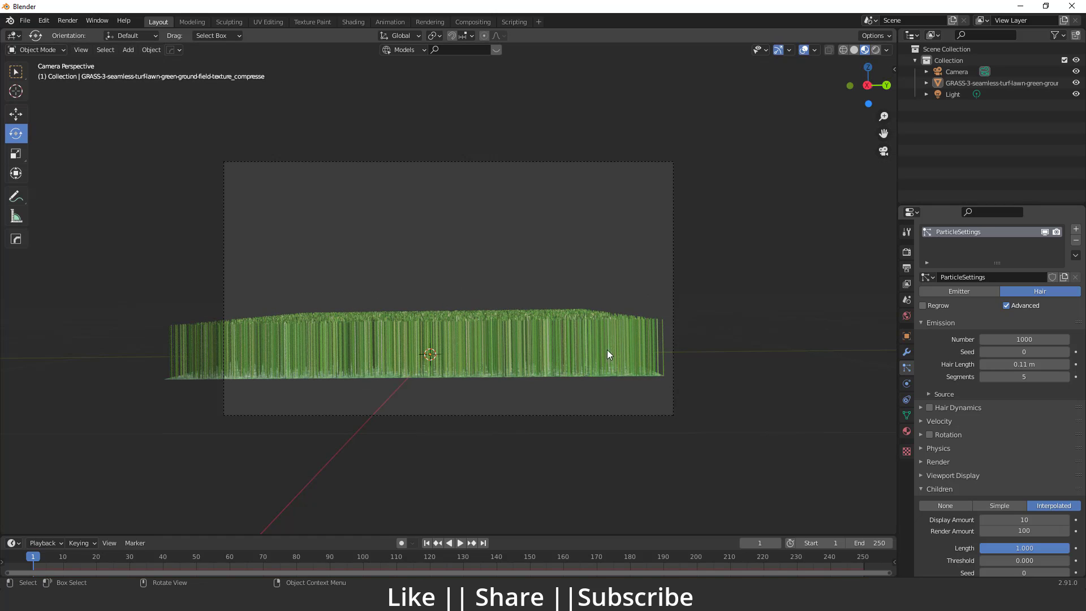
Enable Camera to View in the sidebar and move the camera low and closer to the grass.
key(n)
click(889, 125)
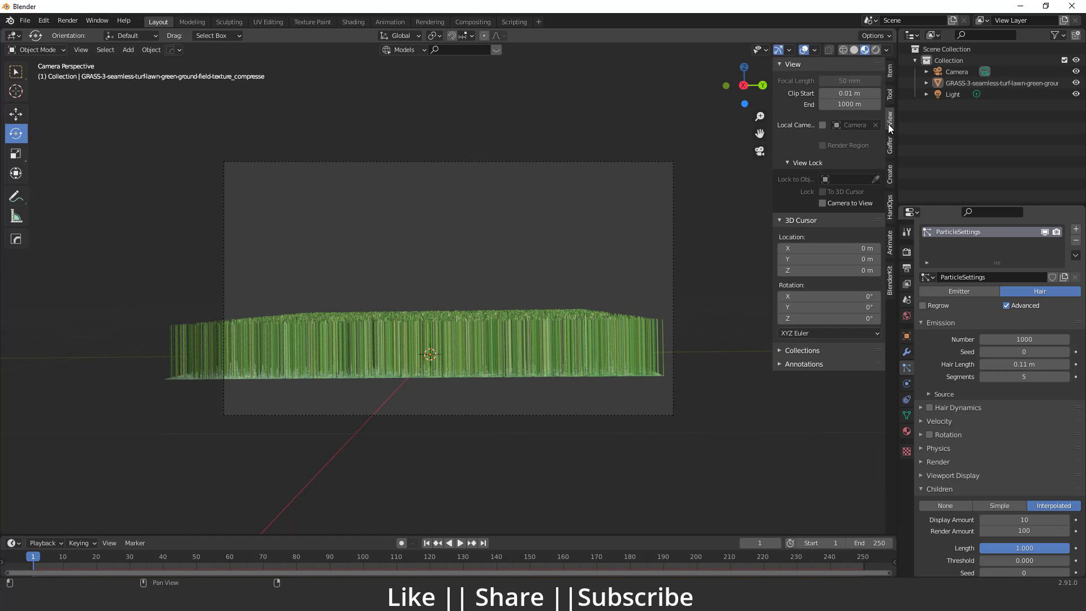
click(833, 204)
key(n)
middle_drag(459, 344, 485, 377)
Set the render engine to Cycles on GPU Compute with denoising turned on.
click(907, 253)
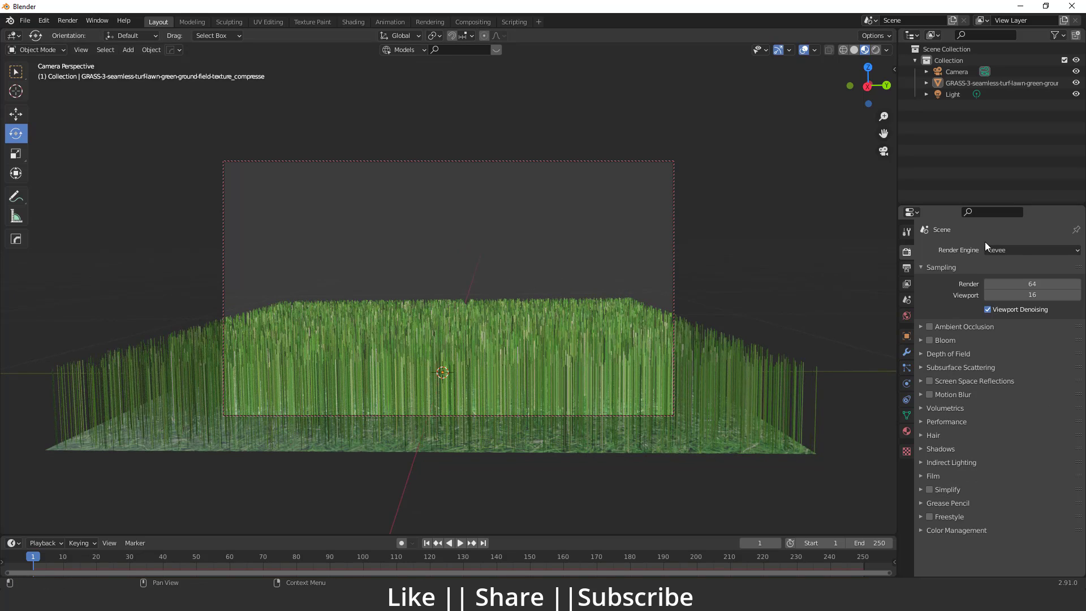
click(994, 249)
click(1005, 288)
click(993, 279)
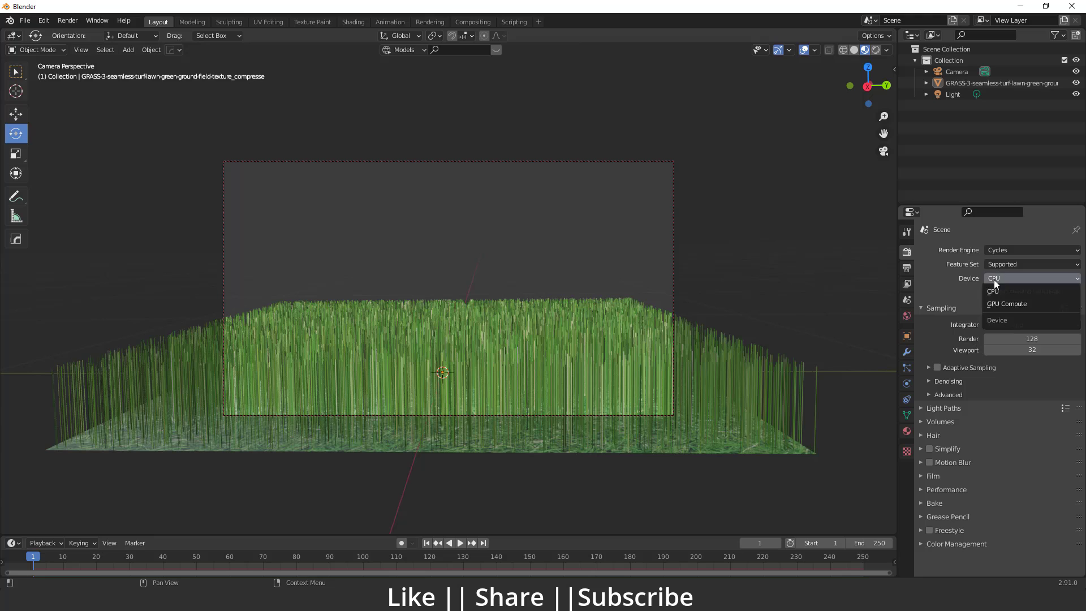
click(1016, 279)
click(1016, 279)
click(1005, 304)
click(936, 369)
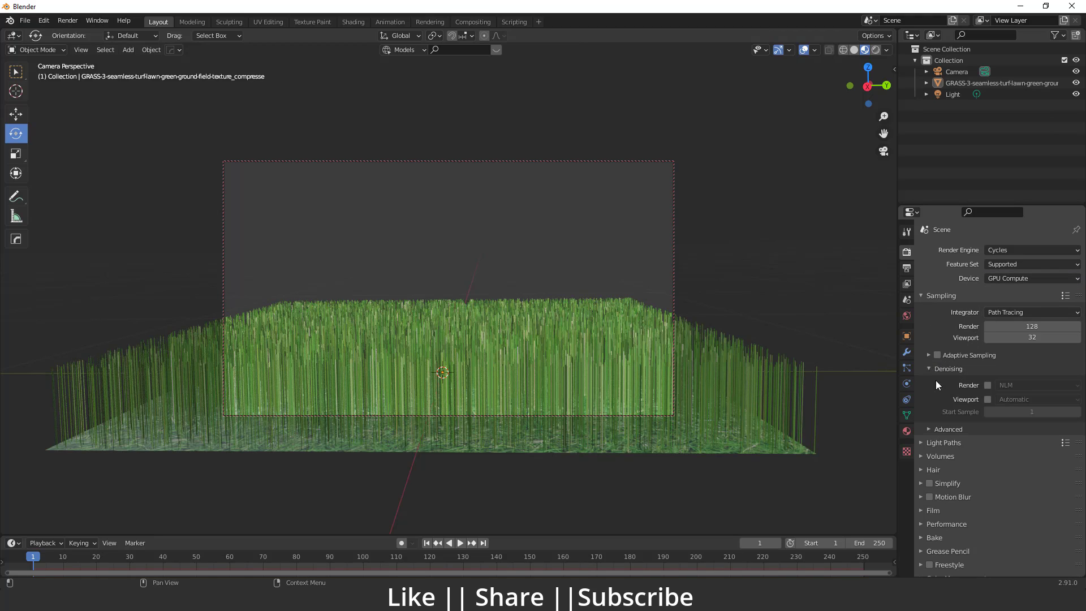
click(987, 400)
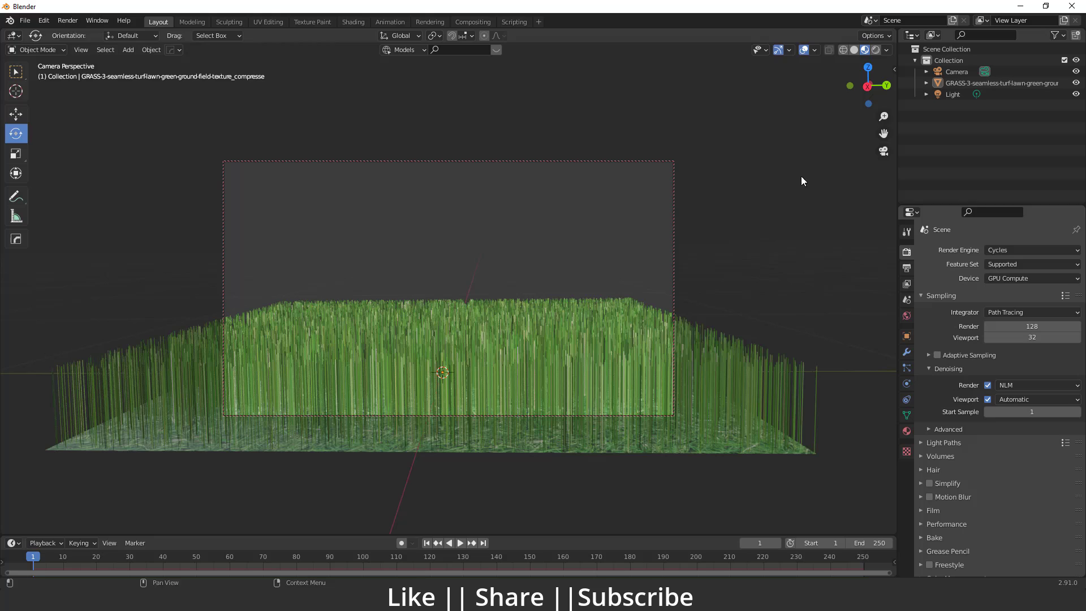
Switch to Rendered shading and orbit and zoom in to preview the grass up close.
click(875, 50)
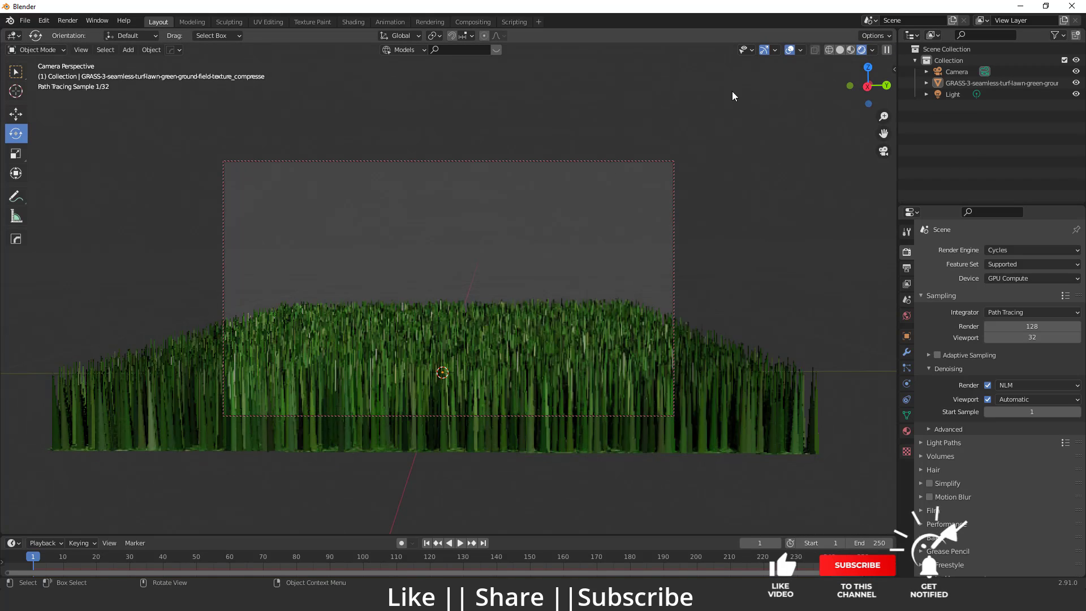
click(906, 315)
mouse_move(456, 363)
middle_down()
mouse_move(470, 376)
mouse_move(463, 370)
middle_up()
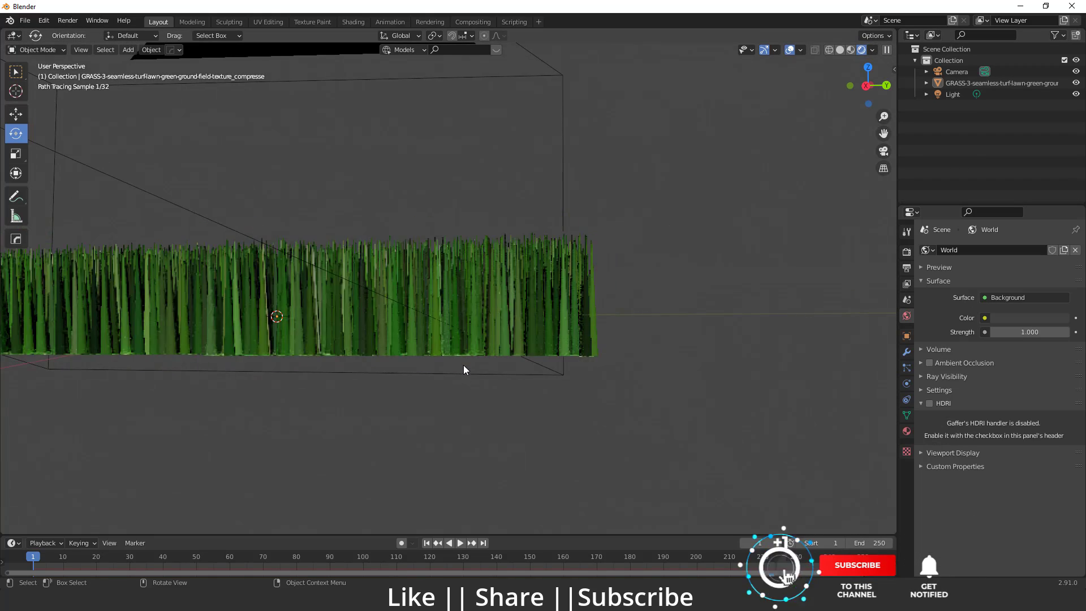
scroll(463, 365, up, 5)
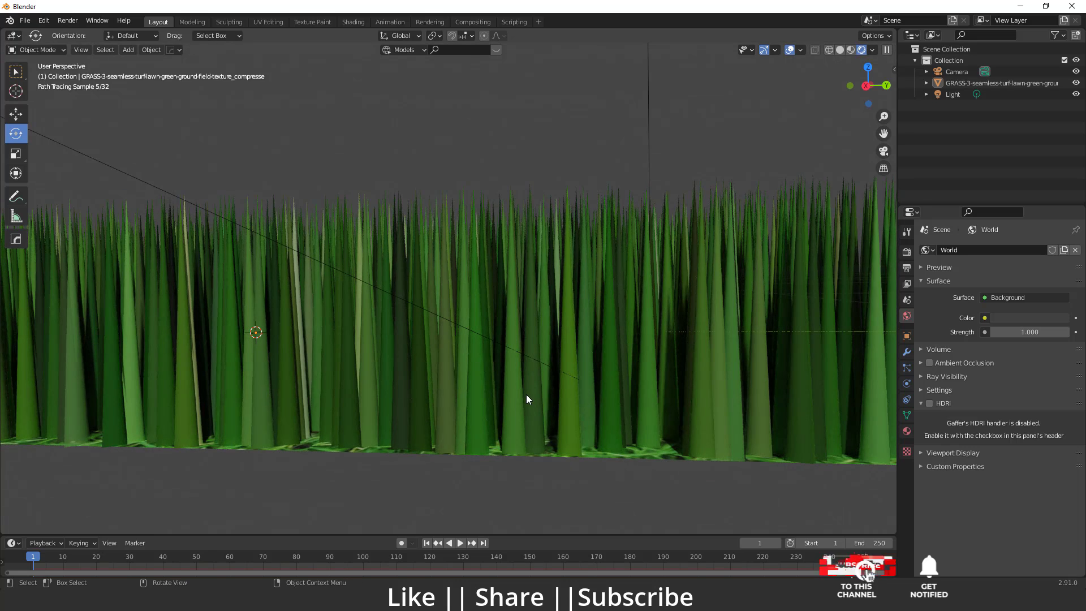
middle_drag(527, 399, 705, 365)
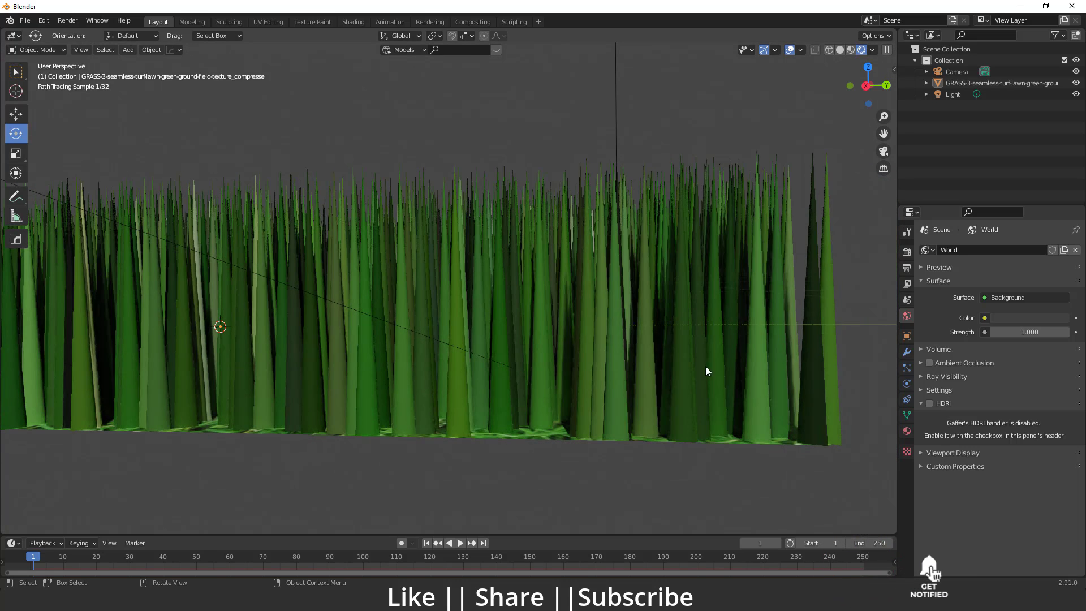
Select the grass and lower the Hair Shape root diameter so strands are much thinner.
click(620, 396)
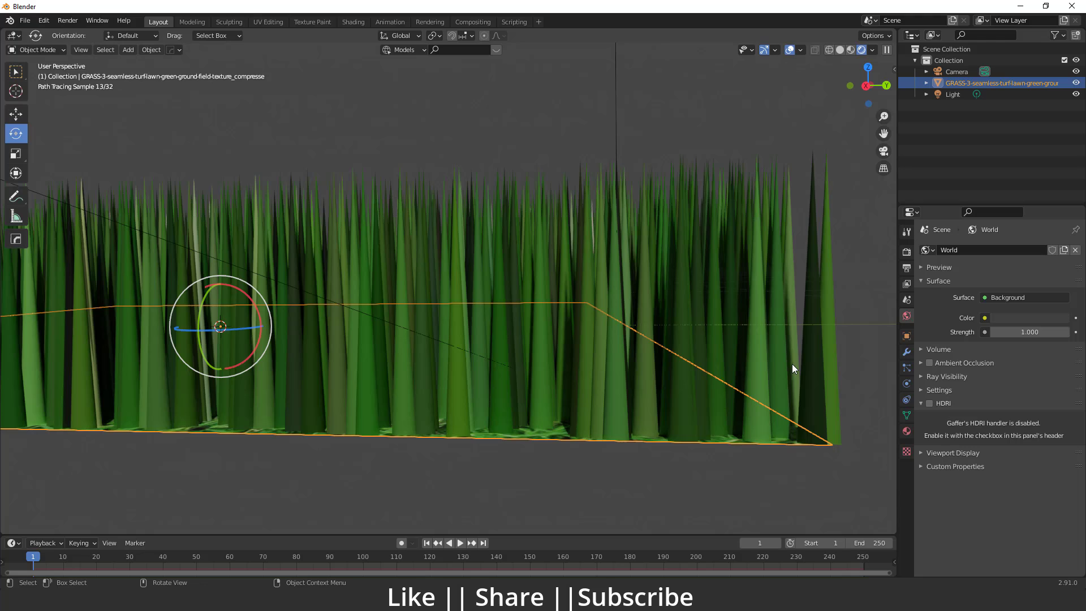
click(906, 368)
scroll(1001, 470, down, 5)
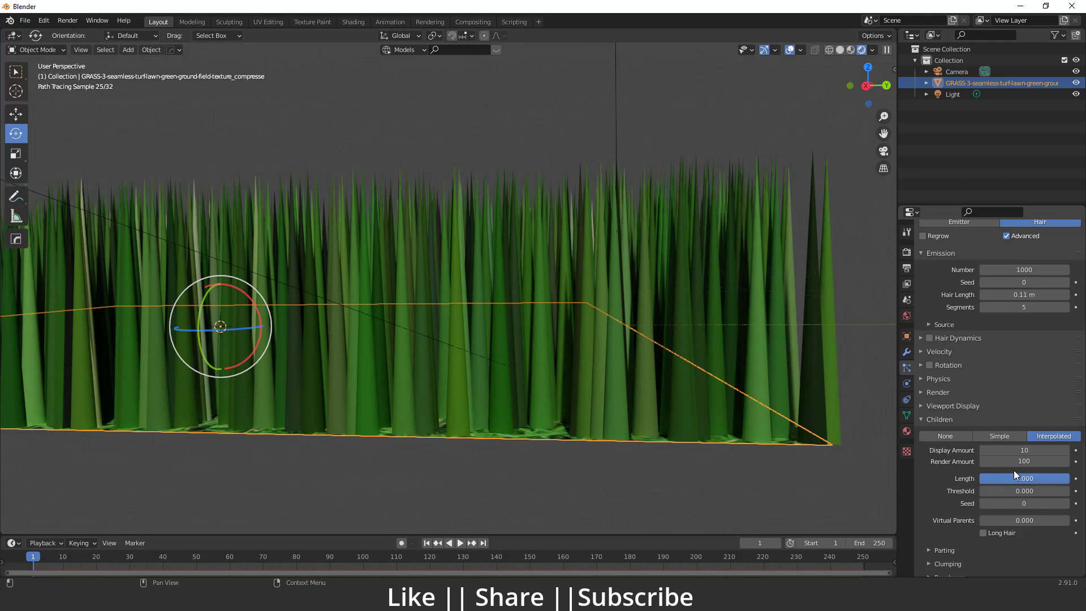
scroll(1013, 470, down, 4)
click(922, 514)
scroll(947, 533, down, 1)
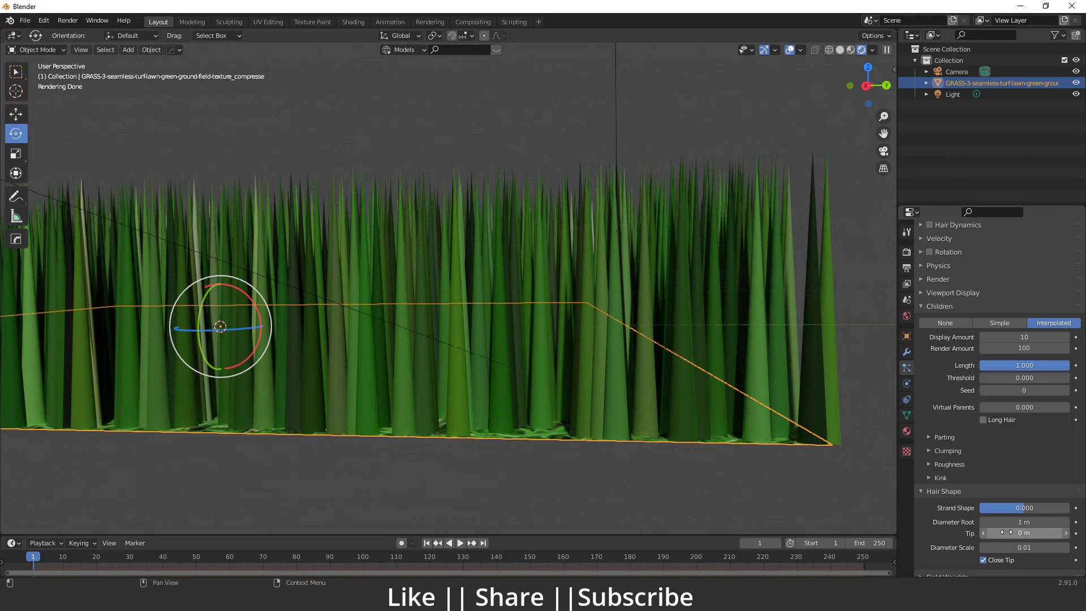
drag(1039, 522, 975, 522)
middle_drag(477, 373, 520, 413)
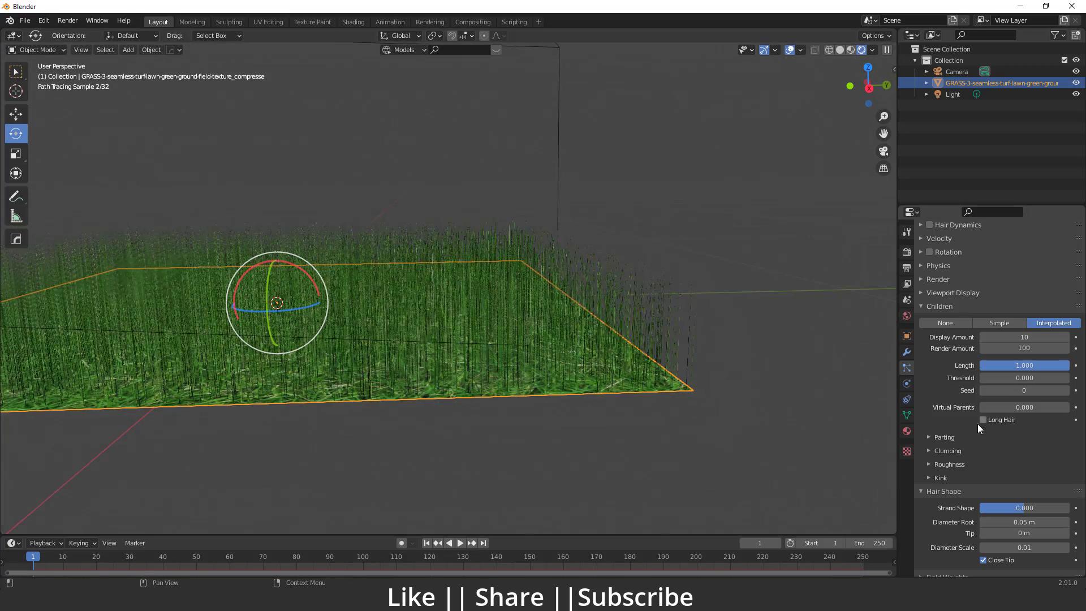
Set hair Clump to 0.012 and Brownian force to 0.010, then return to camera view.
click(927, 451)
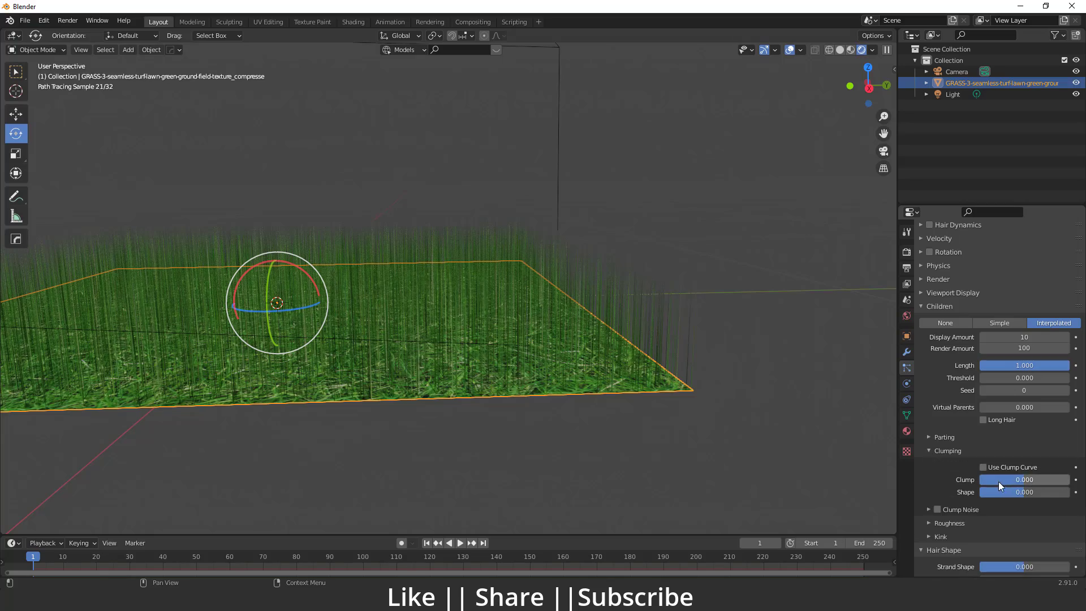
drag(1024, 480, 1032, 479)
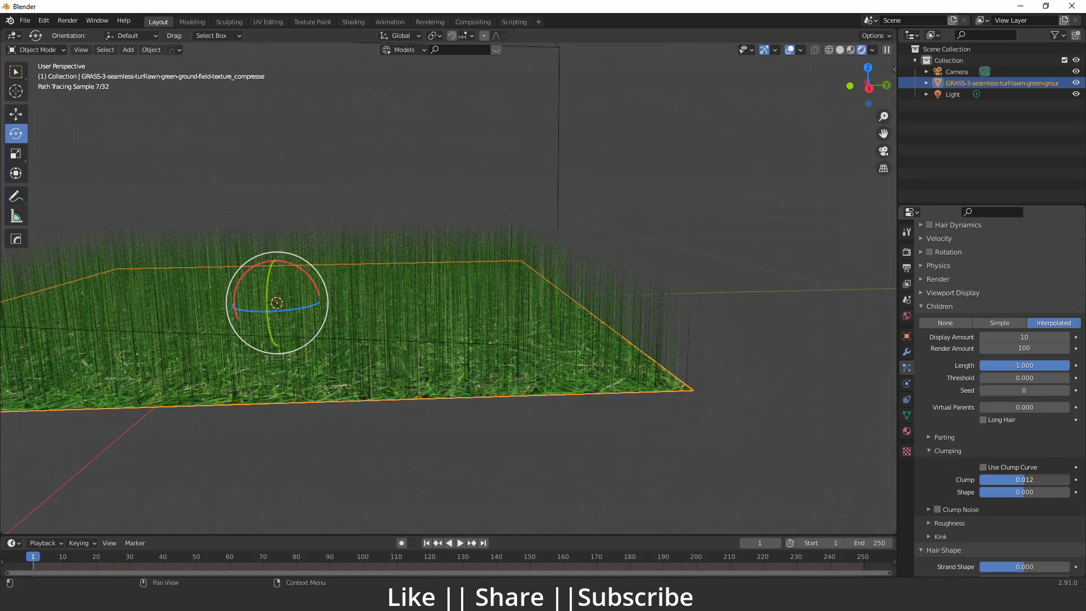
scroll(592, 381, up, 3)
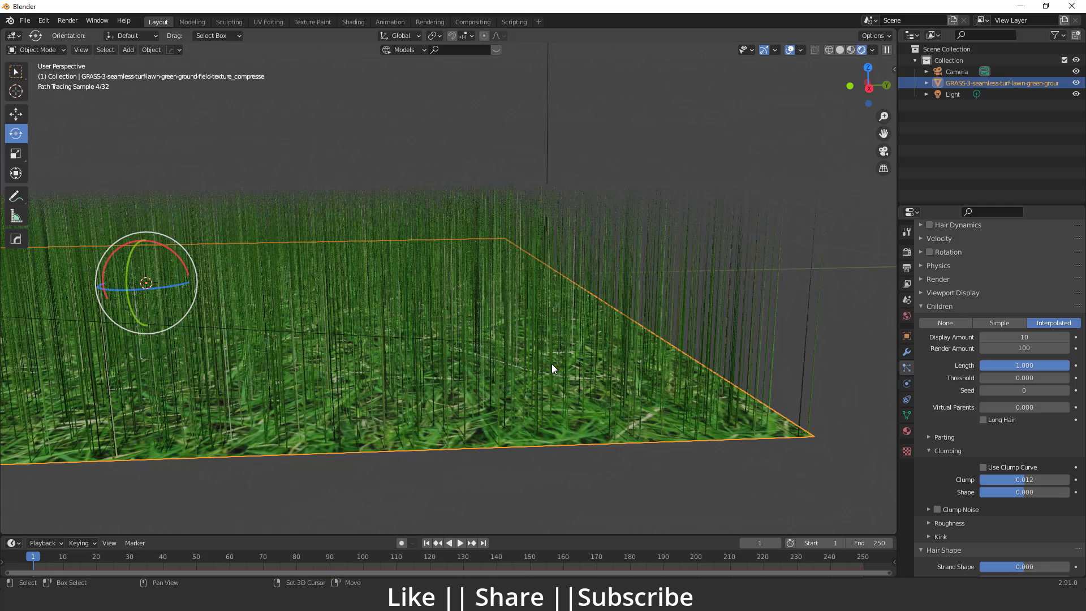
scroll(948, 500, up, 5)
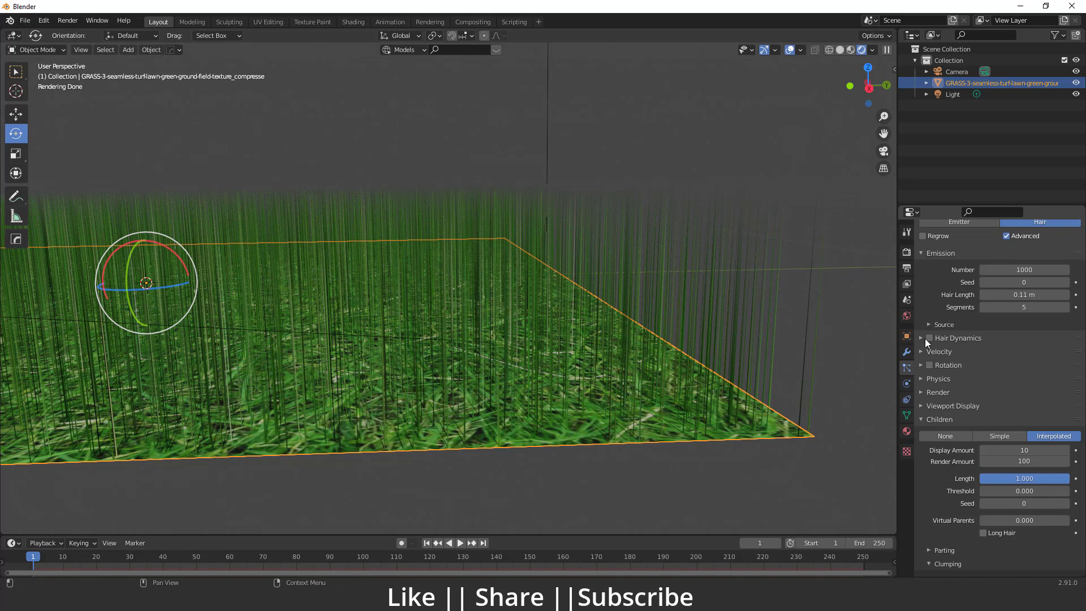
click(921, 379)
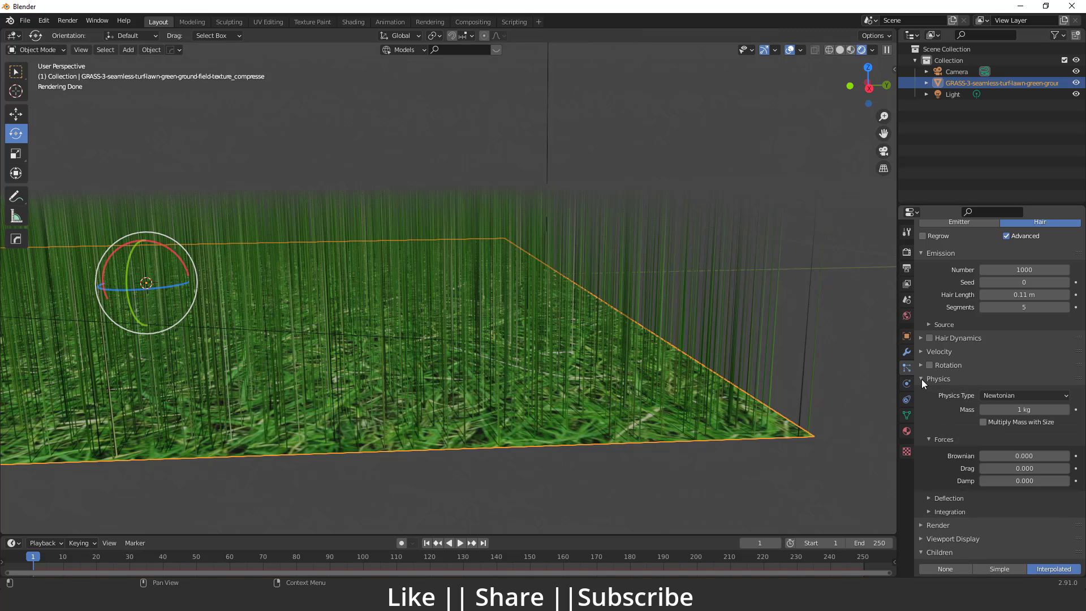
click(1066, 456)
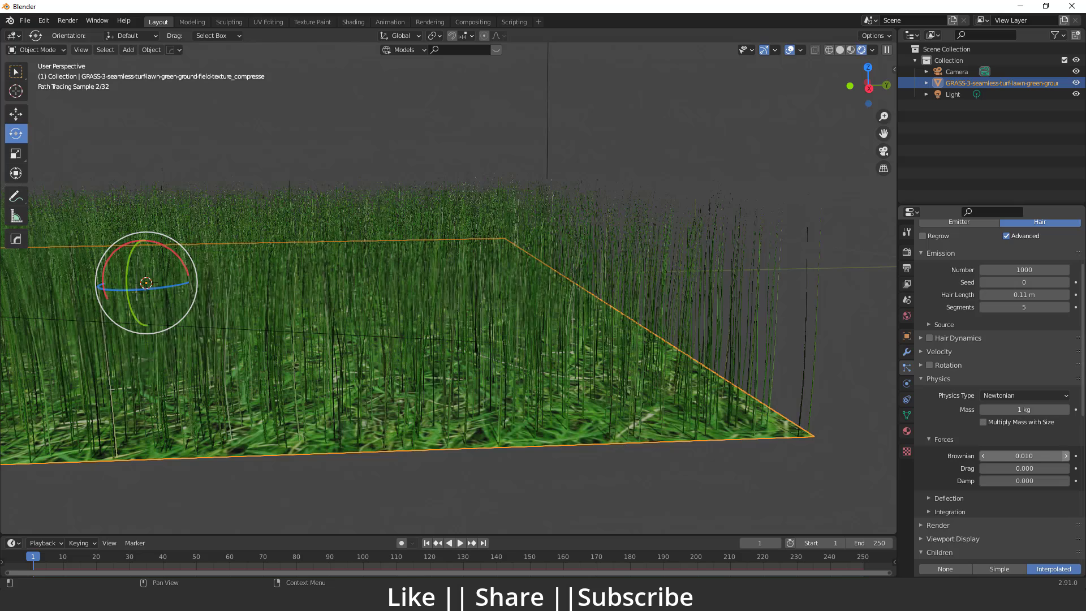
key(KP_0)
Set the world colour to a Nishita Sky Texture and enlarge the sun size to 2.74°.
click(729, 301)
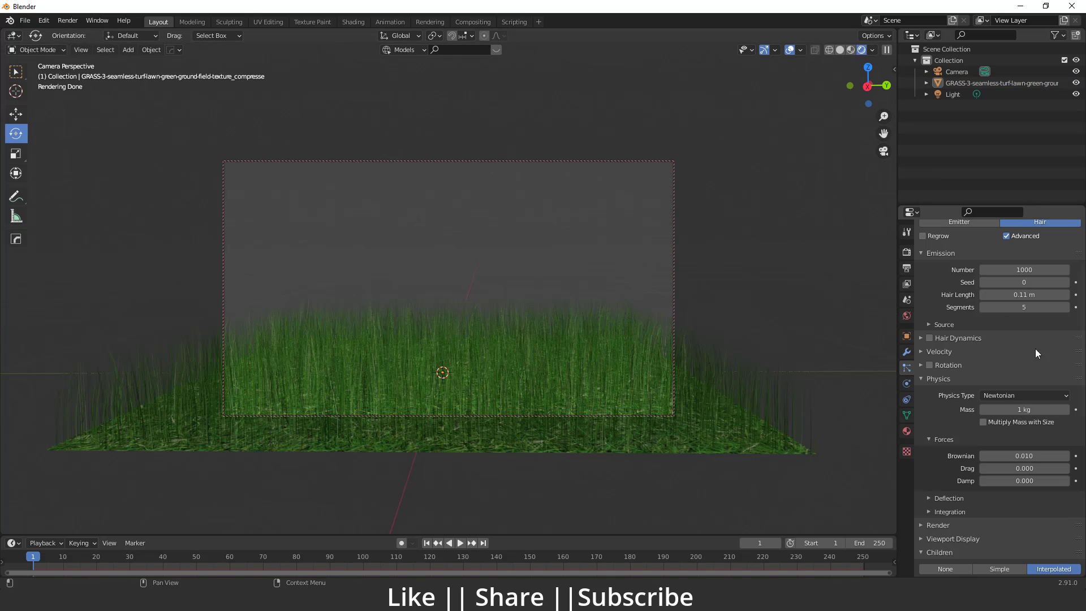
click(906, 316)
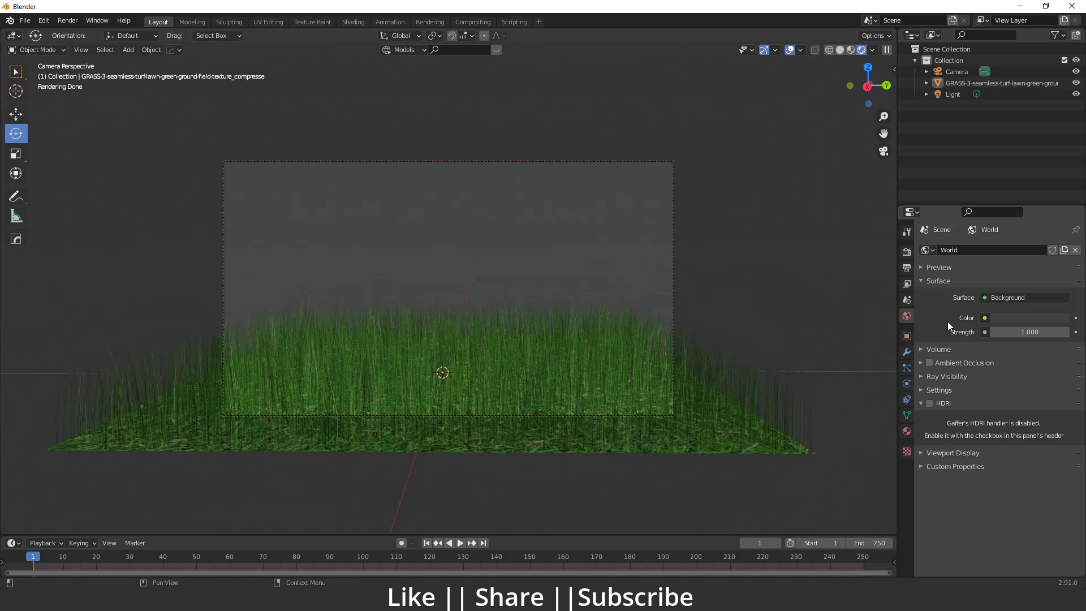
click(985, 318)
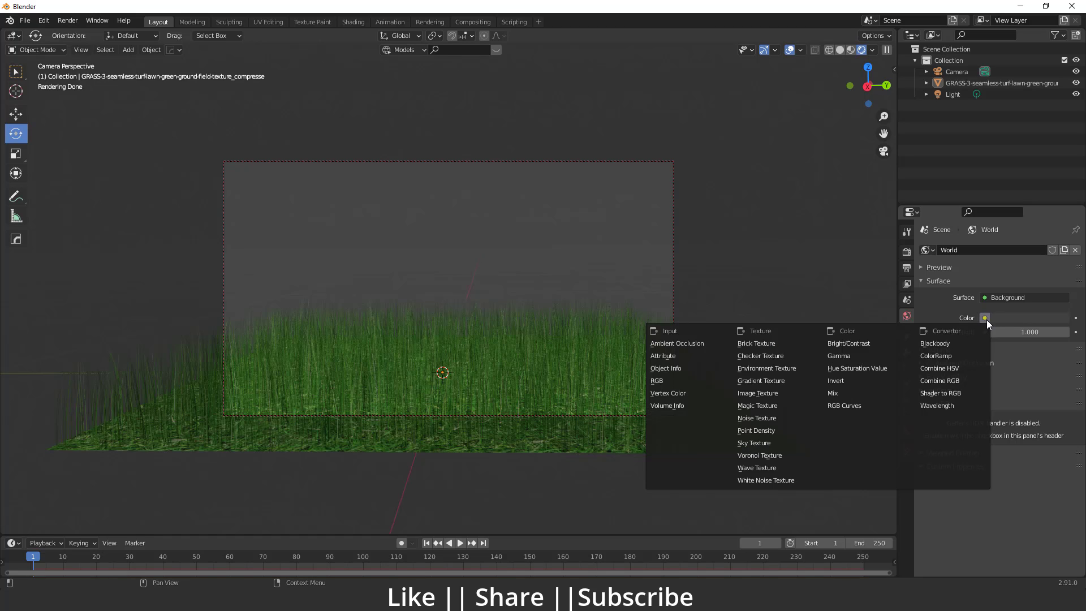
click(754, 443)
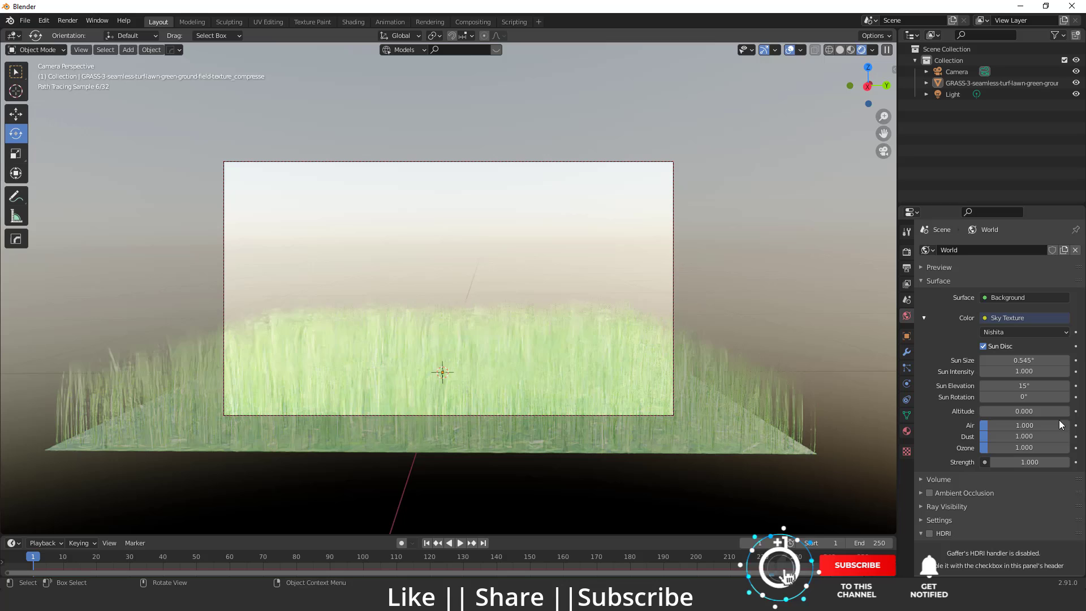
mouse_move(1023, 360)
mouse_down()
mouse_move(995, 360)
mouse_move(1024, 360)
mouse_up()
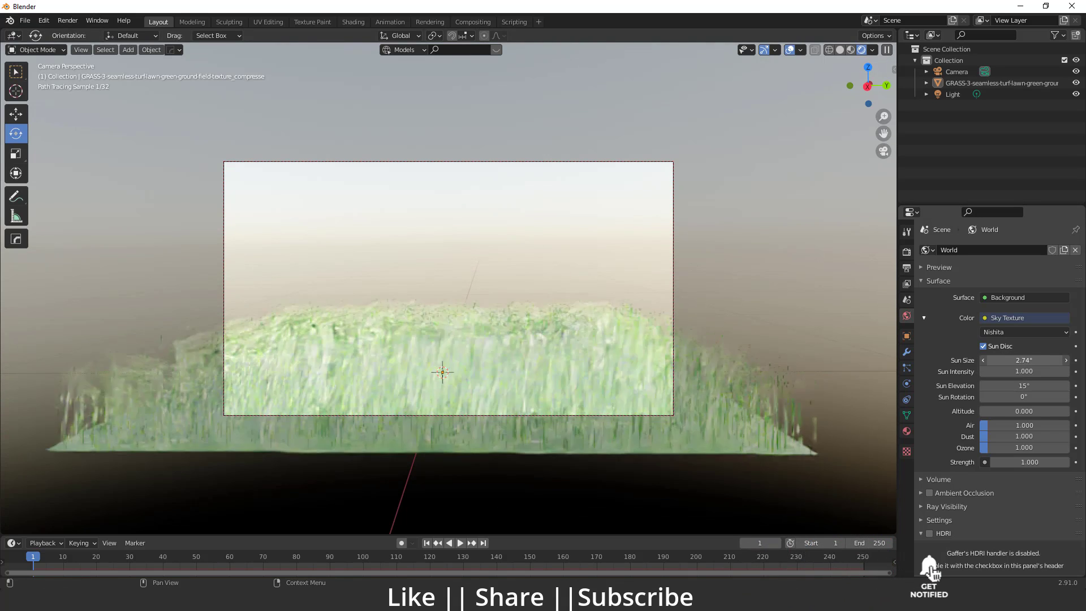